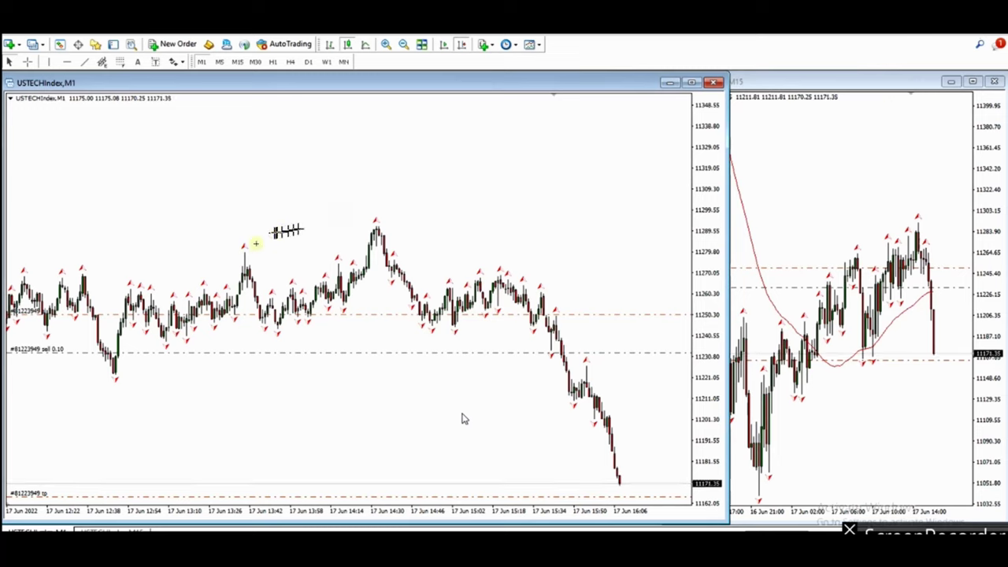
# Draw four cyan trendlines over the M1 swings from the 14:30 peak and two green M15 boxes
pyautogui.moveTo(375, 217); pyautogui.dragTo(592, 298)
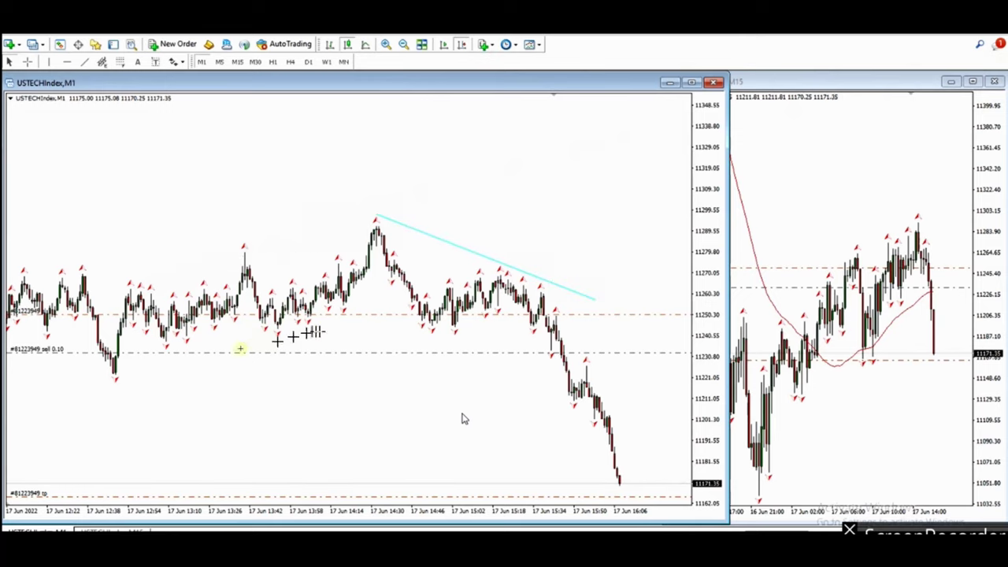
pyautogui.moveTo(116, 379)
pyautogui.mouseDown()
pyautogui.moveTo(304, 315)
pyautogui.moveTo(485, 321)
pyautogui.moveTo(590, 429)
pyautogui.mouseUp()
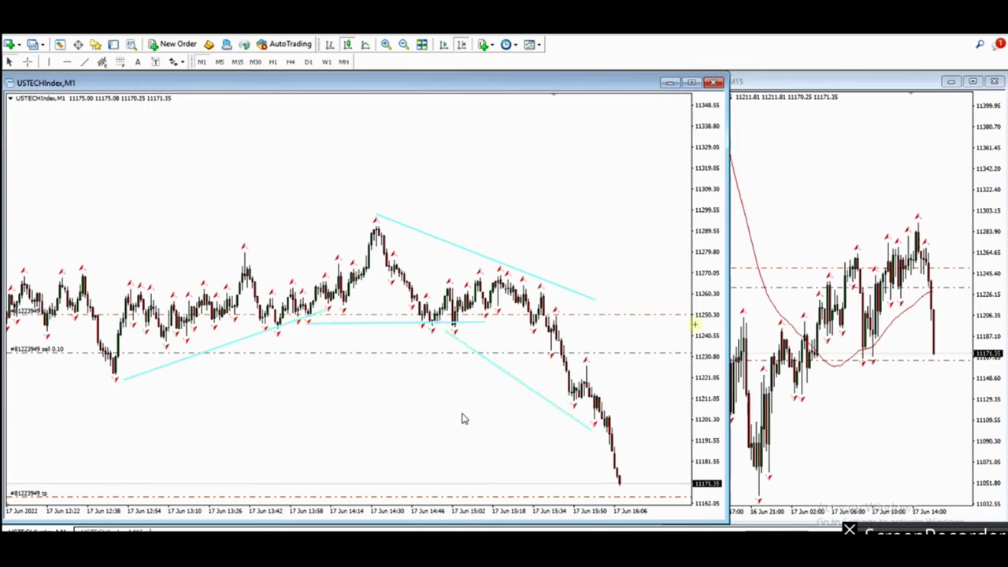
pyautogui.moveTo(551, 282); pyautogui.dragTo(555, 326)
pyautogui.moveTo(414, 264); pyautogui.dragTo(666, 387)
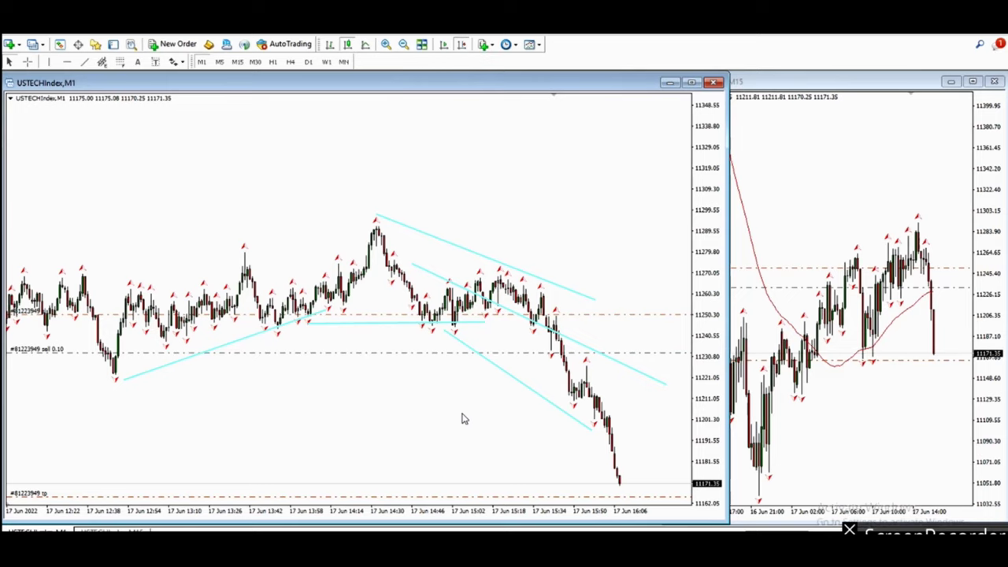
pyautogui.moveTo(940, 270); pyautogui.dragTo(968, 287)
pyautogui.moveTo(939, 287); pyautogui.dragTo(961, 357)
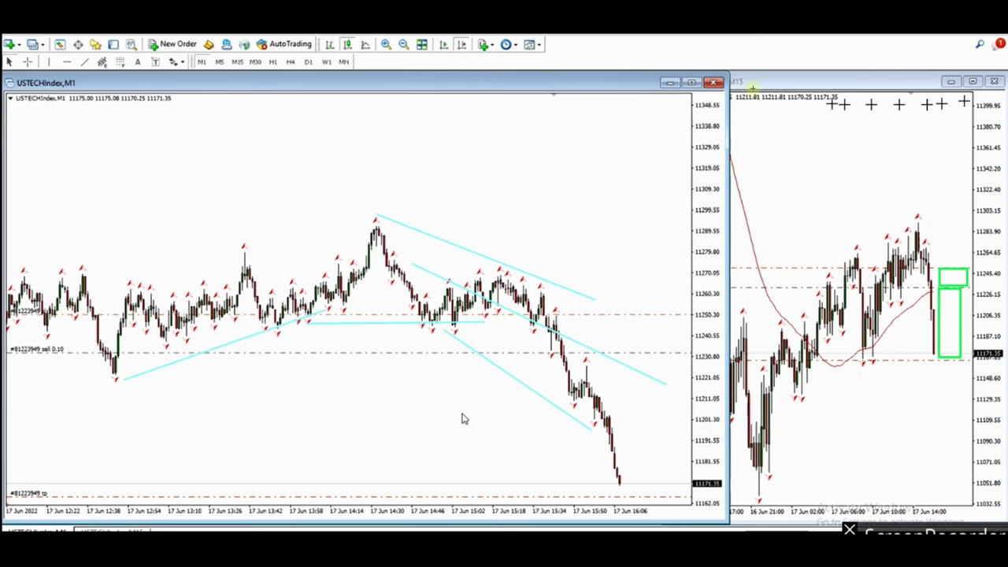
# Draw a trendline running up-left from the M15 peak
pyautogui.moveTo(941, 236); pyautogui.dragTo(743, 104)
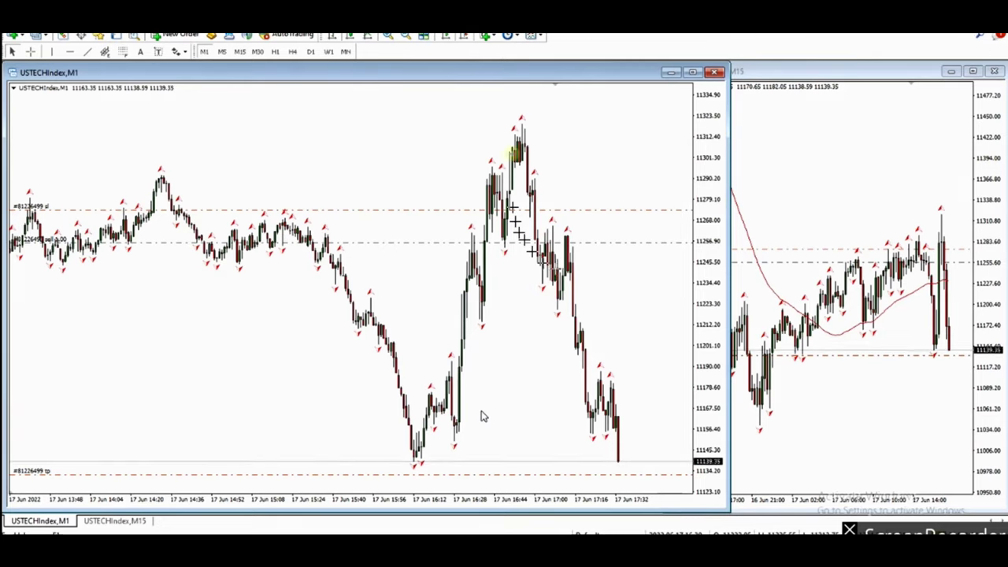
# Draw falling channel lines from the 16:44 peak on M1 and M15, plus a green M1 box
pyautogui.moveTo(527, 130); pyautogui.dragTo(623, 414)
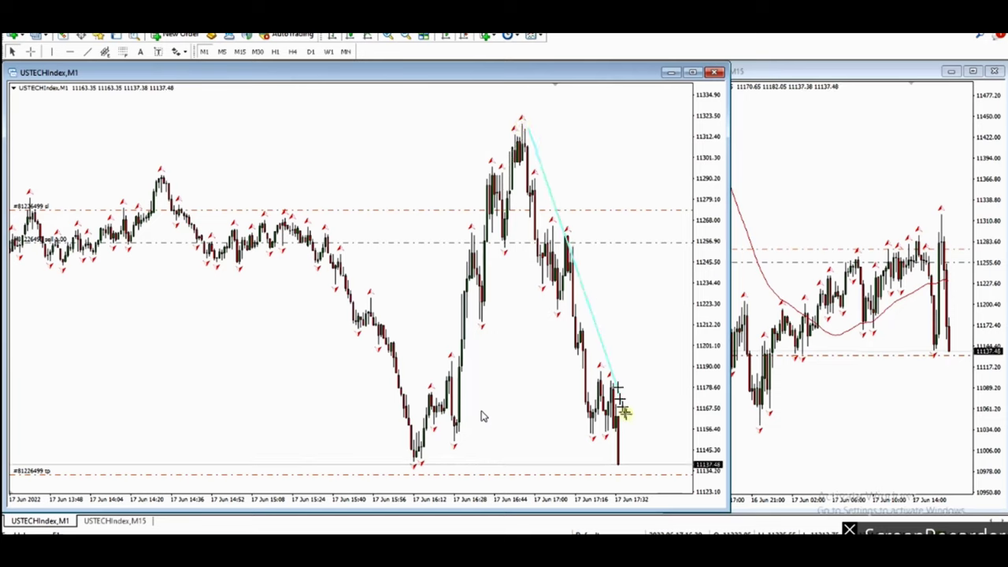
pyautogui.moveTo(501, 240); pyautogui.dragTo(594, 447)
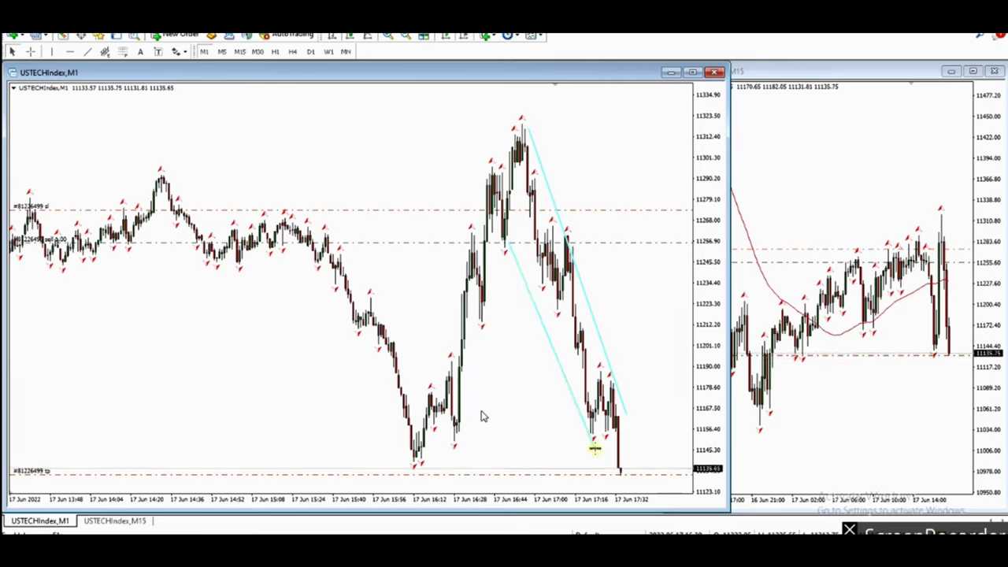
pyautogui.moveTo(746, 98); pyautogui.dragTo(960, 264)
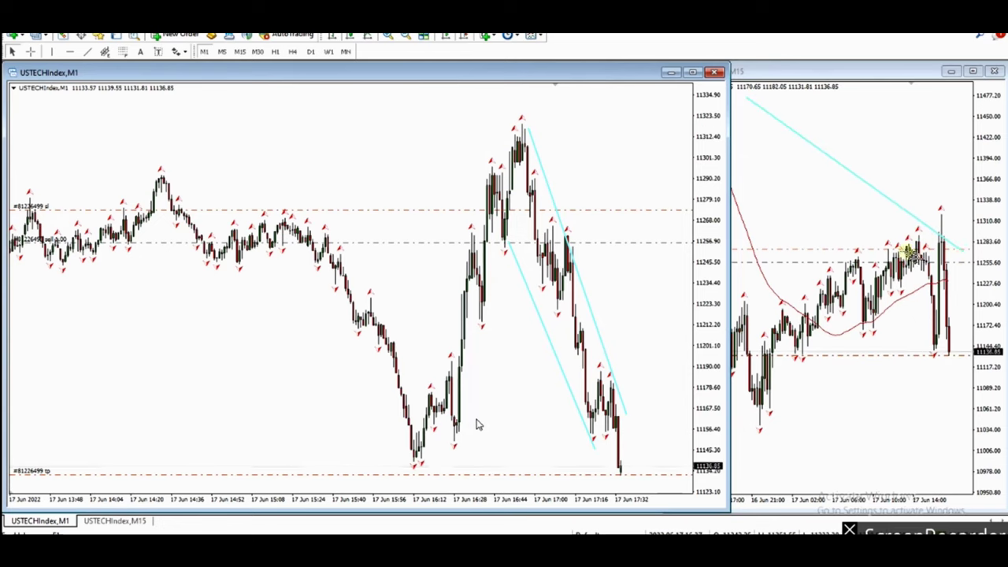
pyautogui.moveTo(942, 245); pyautogui.dragTo(962, 341)
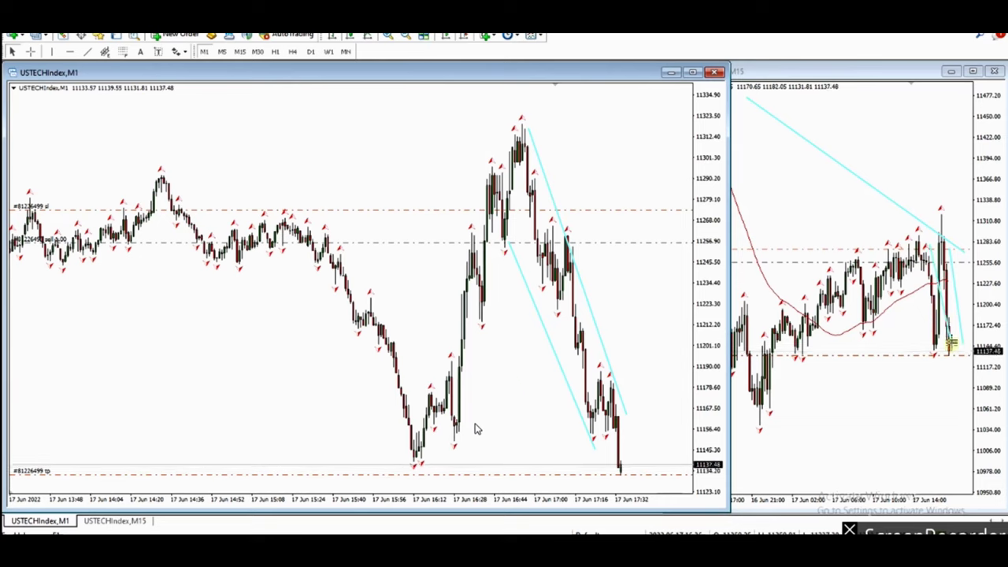
pyautogui.moveTo(517, 147); pyautogui.dragTo(620, 465)
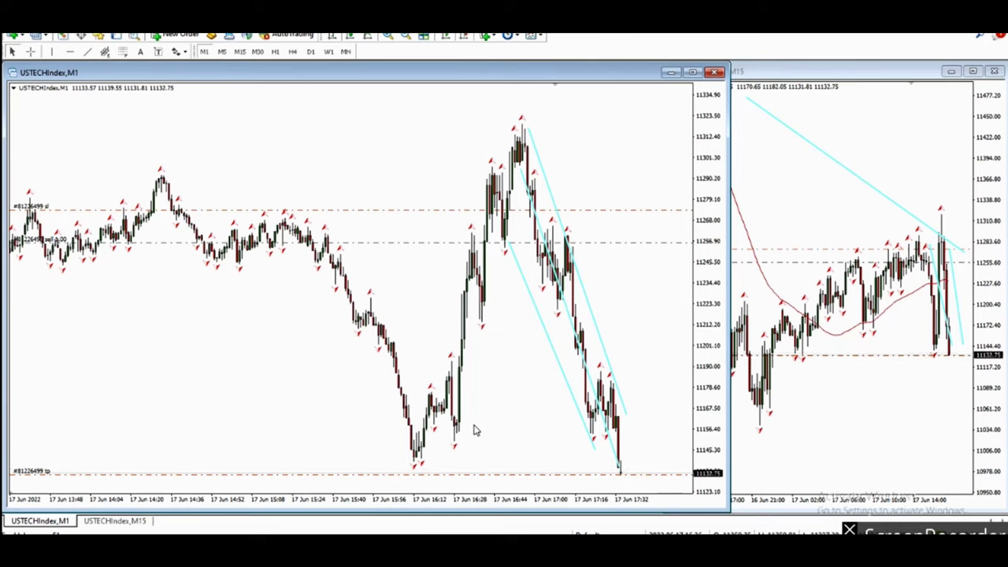
pyautogui.moveTo(590, 209)
pyautogui.mouseDown()
pyautogui.moveTo(637, 242)
pyautogui.moveTo(661, 419)
pyautogui.moveTo(682, 472)
pyautogui.mouseUp()
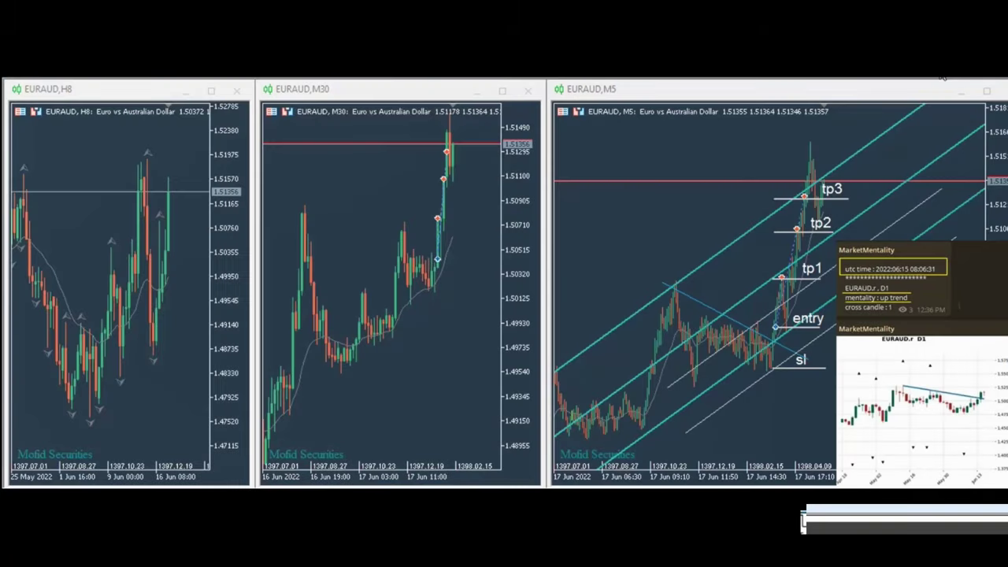
pyautogui.click(691, 363)
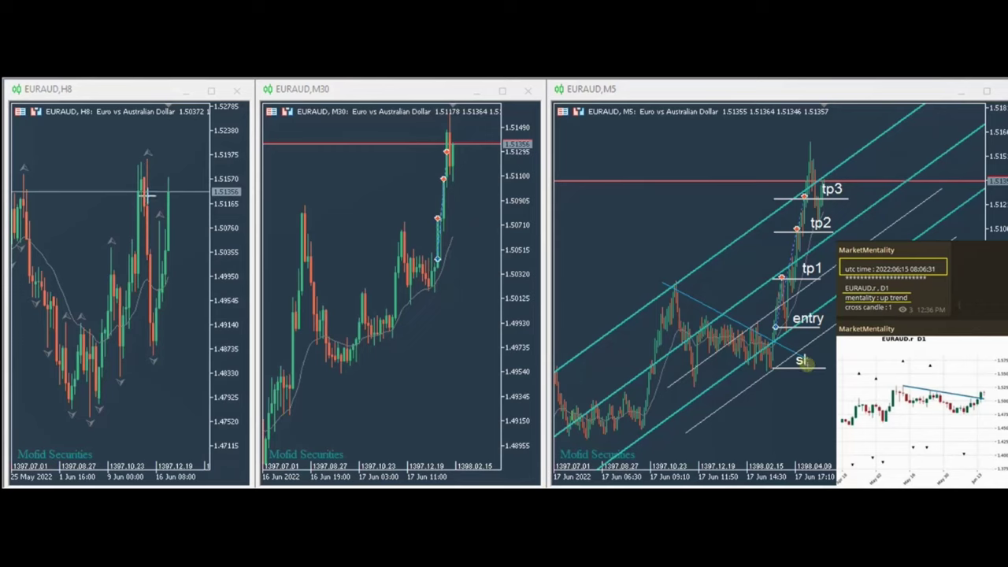
# Enlarge the green stop-loss box and mark M30 swing points 5 through 9
pyautogui.moveTo(770, 337); pyautogui.dragTo(775, 231)
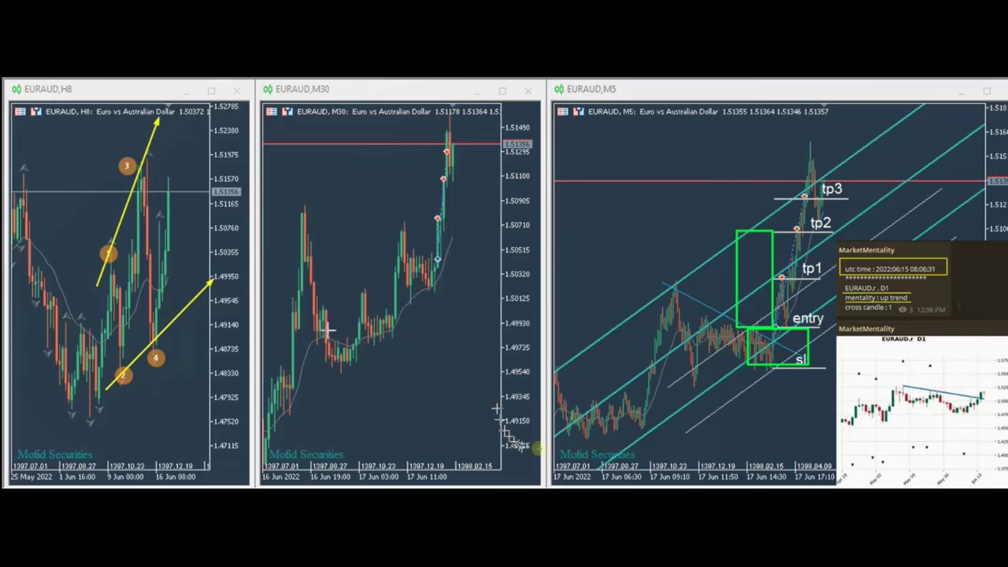
pyautogui.click(337, 376)
pyautogui.click(355, 280)
pyautogui.click(387, 347)
pyautogui.click(398, 223)
pyautogui.click(422, 299)
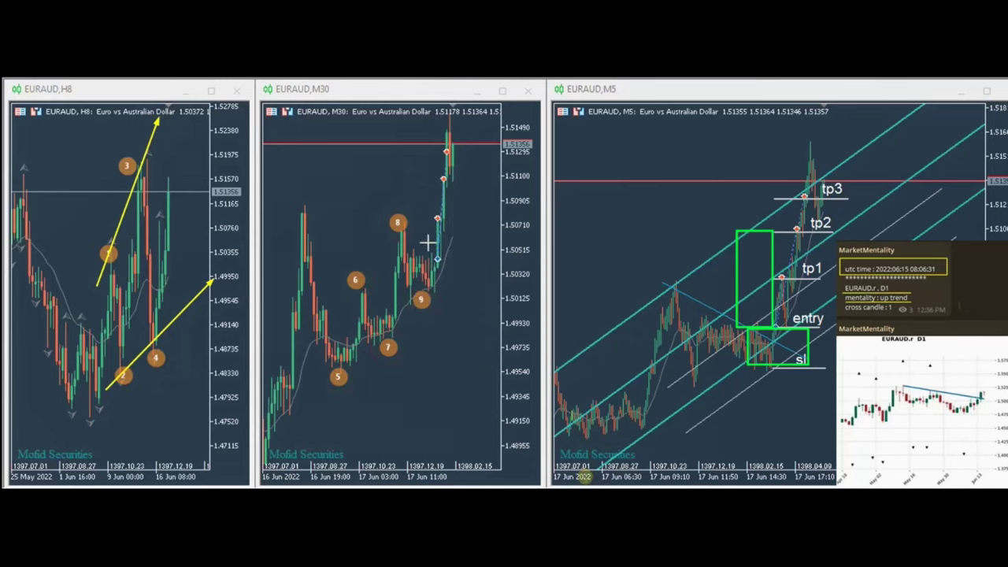
# Draw yellow trend arrows from swings 5 and 7, linking 5 to 6 and 7 to 8
pyautogui.moveTo(341, 333); pyautogui.dragTo(450, 141)
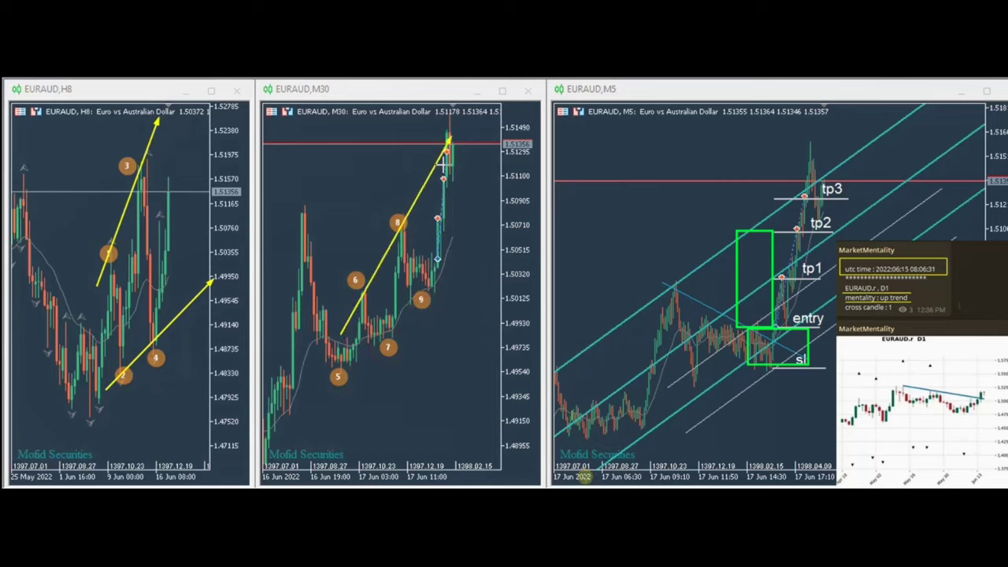
pyautogui.moveTo(329, 376); pyautogui.dragTo(421, 318)
pyautogui.moveTo(387, 346); pyautogui.dragTo(478, 227)
pyautogui.moveTo(336, 372); pyautogui.dragTo(366, 294)
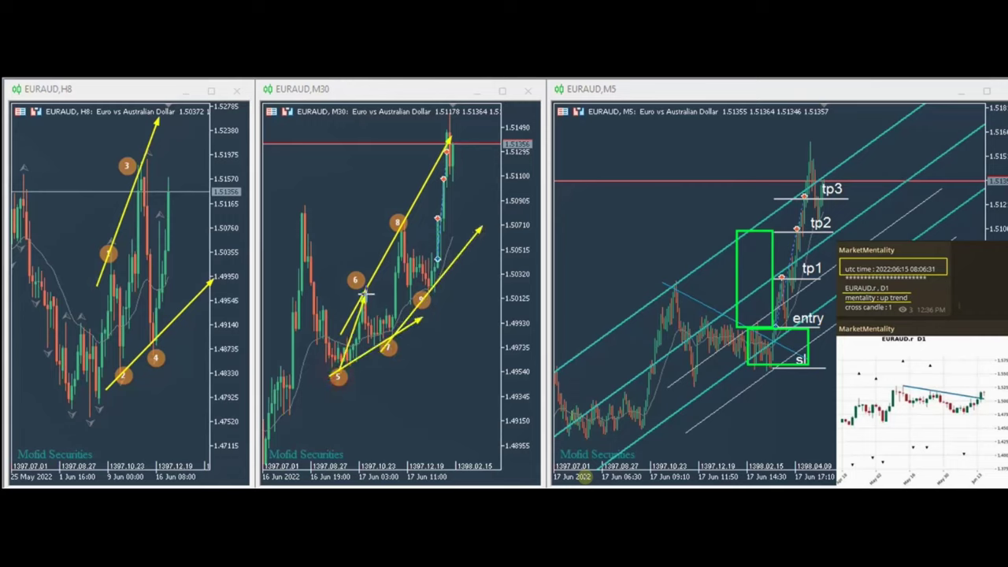
pyautogui.moveTo(386, 347); pyautogui.dragTo(403, 231)
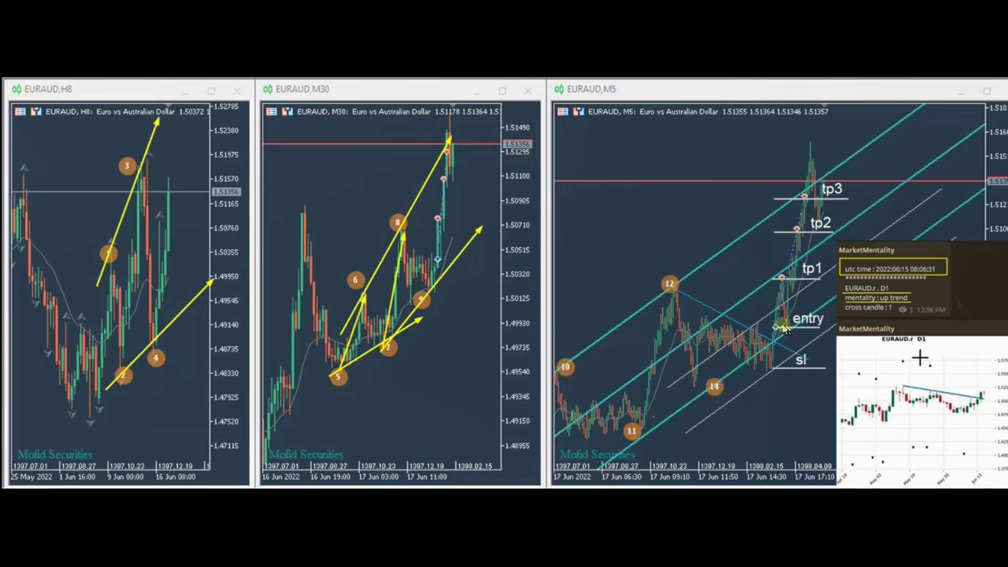
# Replace two short M5 trend arrows with long yellow ones rising from swings 10 and 11
pyautogui.moveTo(561, 379); pyautogui.dragTo(746, 213)
pyautogui.moveTo(600, 446); pyautogui.dragTo(772, 347)
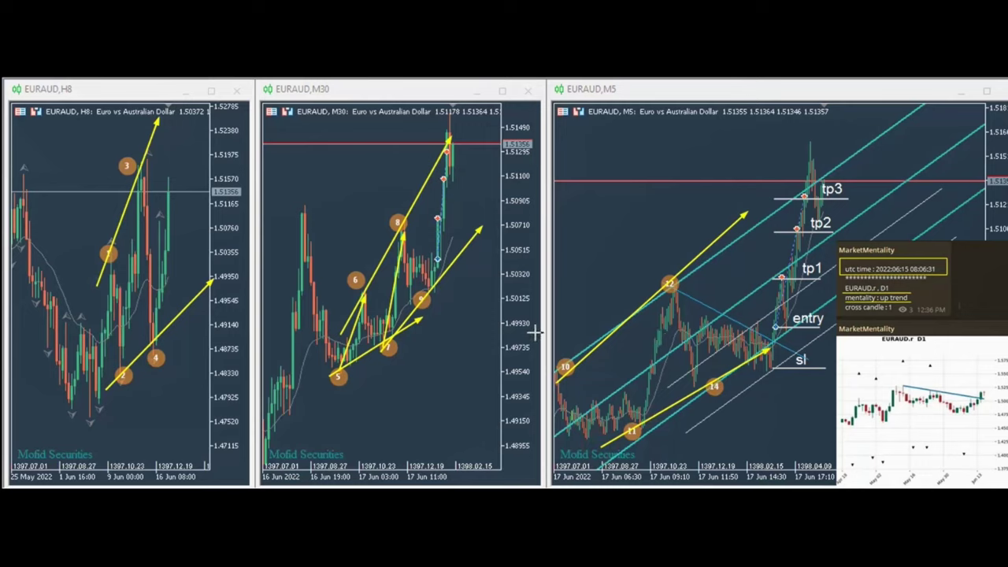
pyautogui.press('BackSpace')
pyautogui.press('BackSpace')
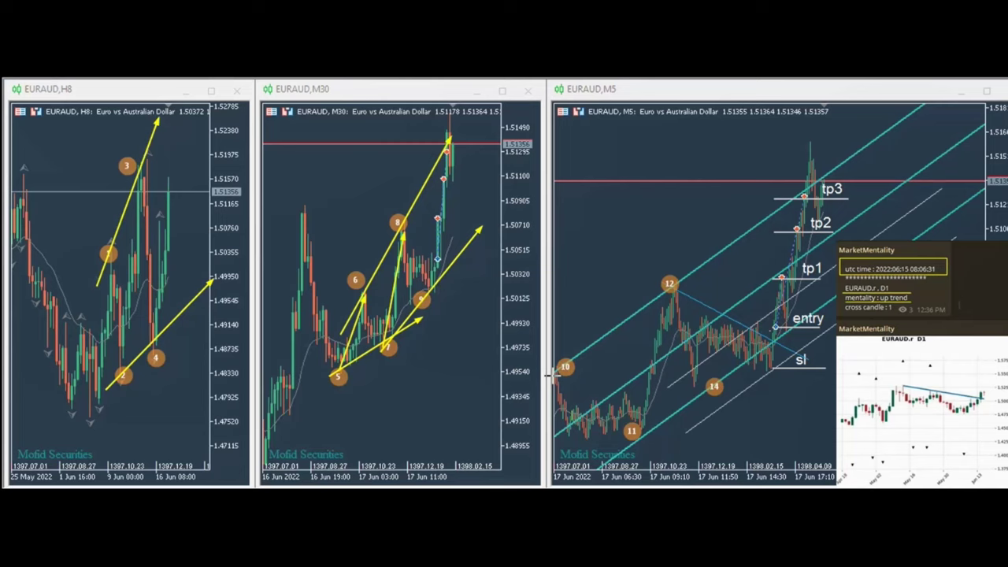
pyautogui.moveTo(555, 374)
pyautogui.mouseDown()
pyautogui.moveTo(738, 249)
pyautogui.moveTo(886, 126)
pyautogui.mouseUp()
pyautogui.moveTo(603, 464); pyautogui.dragTo(917, 240)
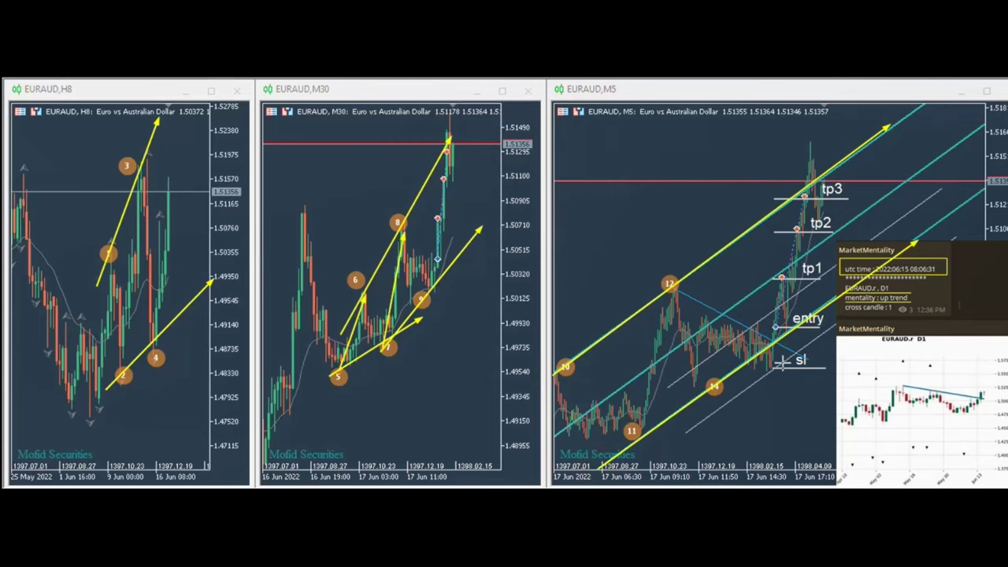